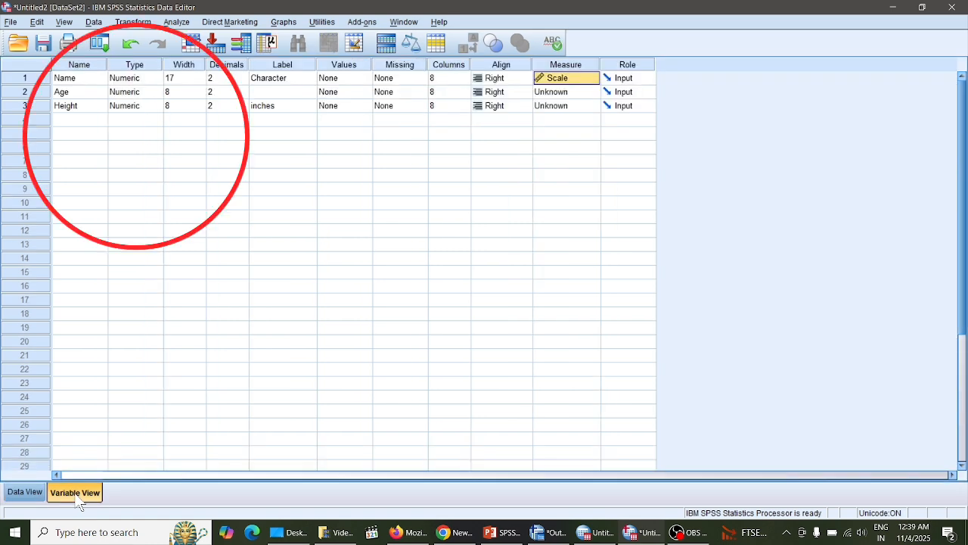
# Step: Create a new empty dataset in its own data editor window
pyautogui.click(11, 23)
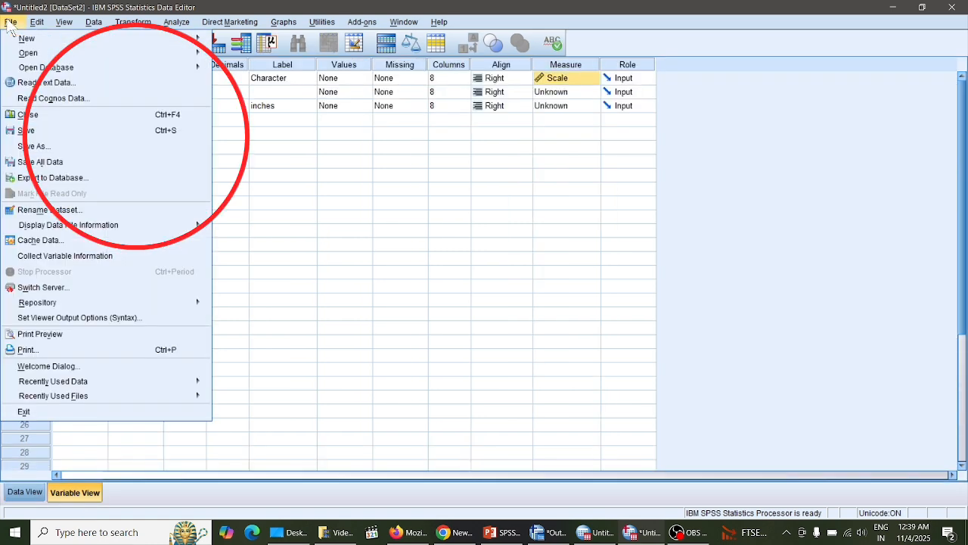
pyautogui.moveTo(167, 39)
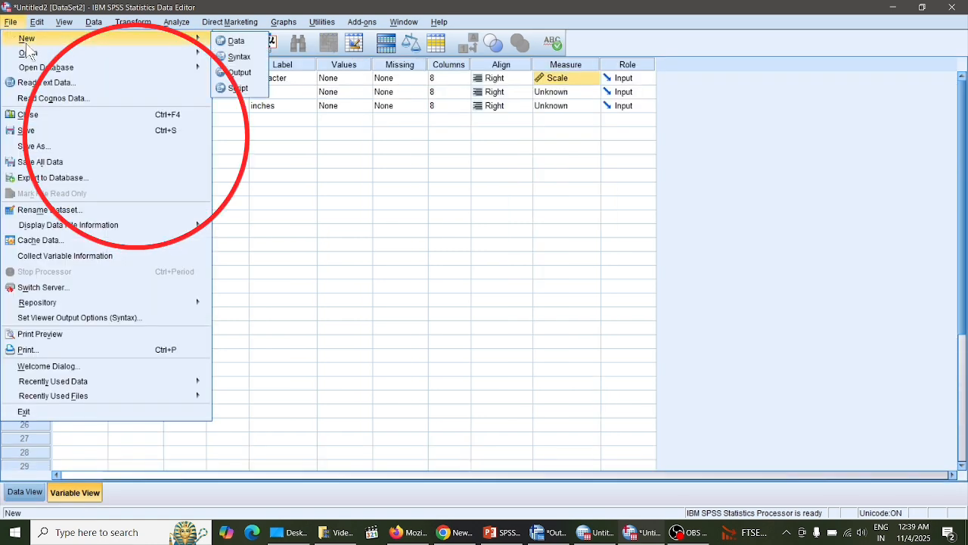
pyautogui.click(236, 41)
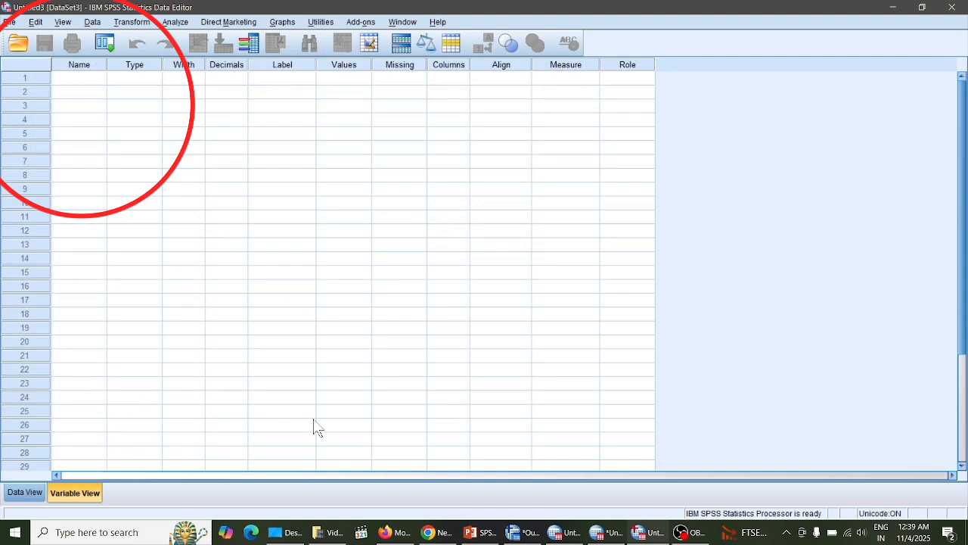
# Step: Close the unsaved Untitled2 [DataSet2] dataset, discarding its changes
pyautogui.click(613, 533)
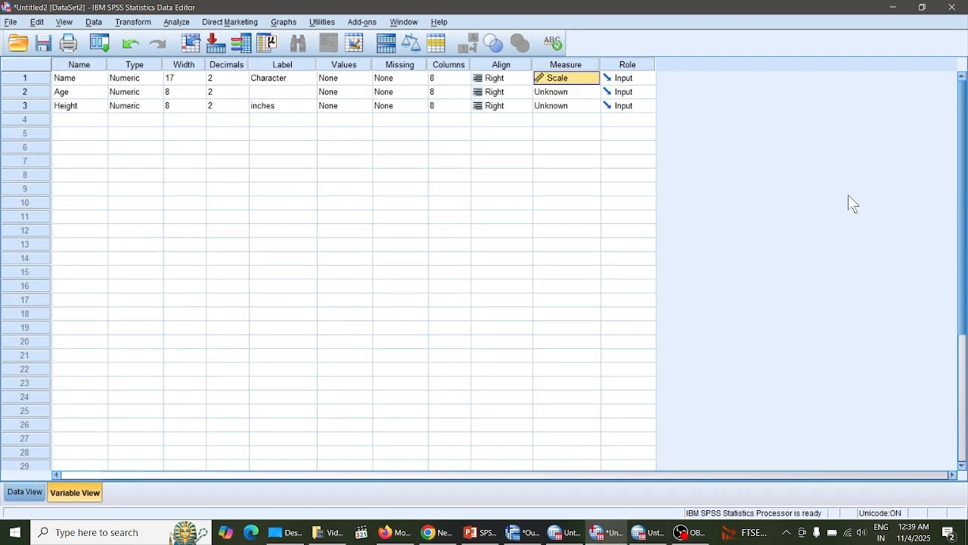
pyautogui.click(953, 8)
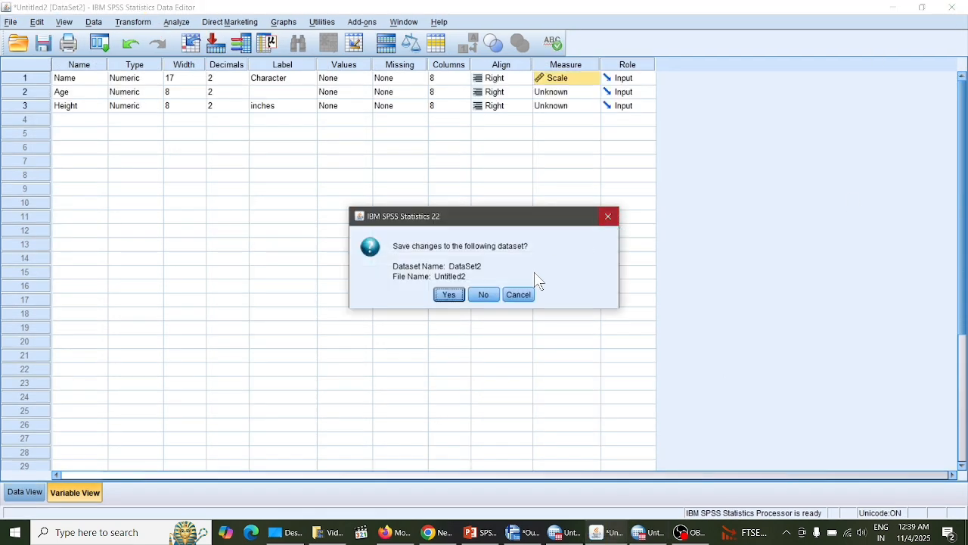
pyautogui.click(482, 294)
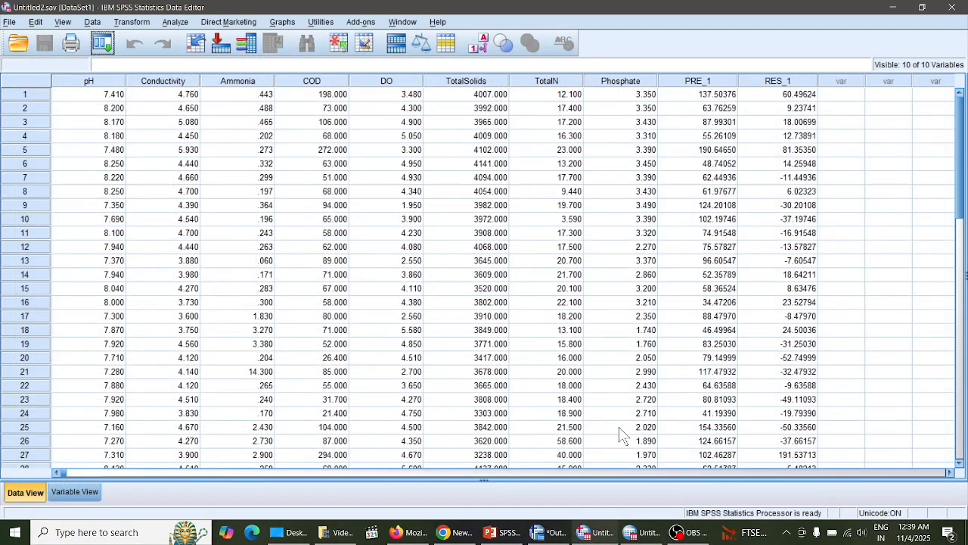
# Step: Look over the output log and the Untitled2.sav data, and return to the empty Untitled3 dataset
pyautogui.click(556, 533)
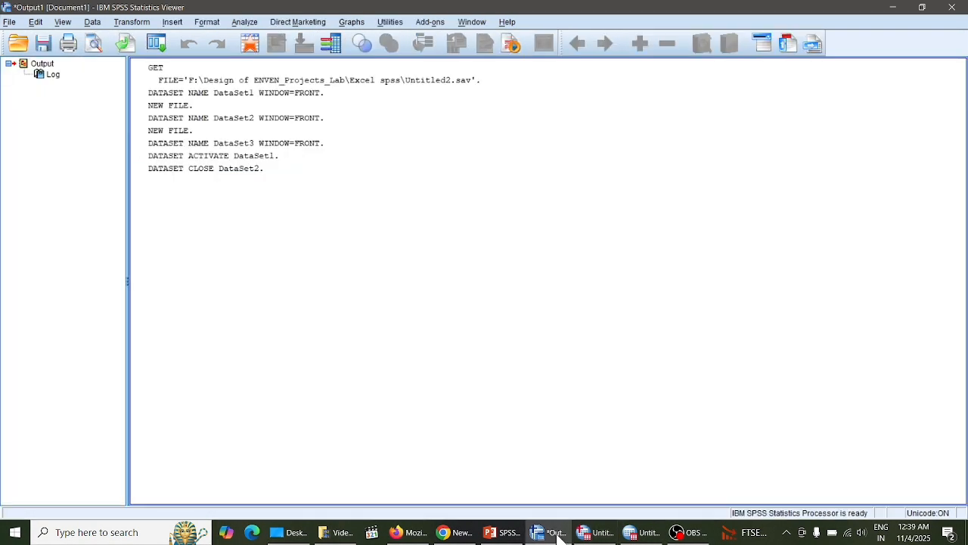
pyautogui.click(603, 536)
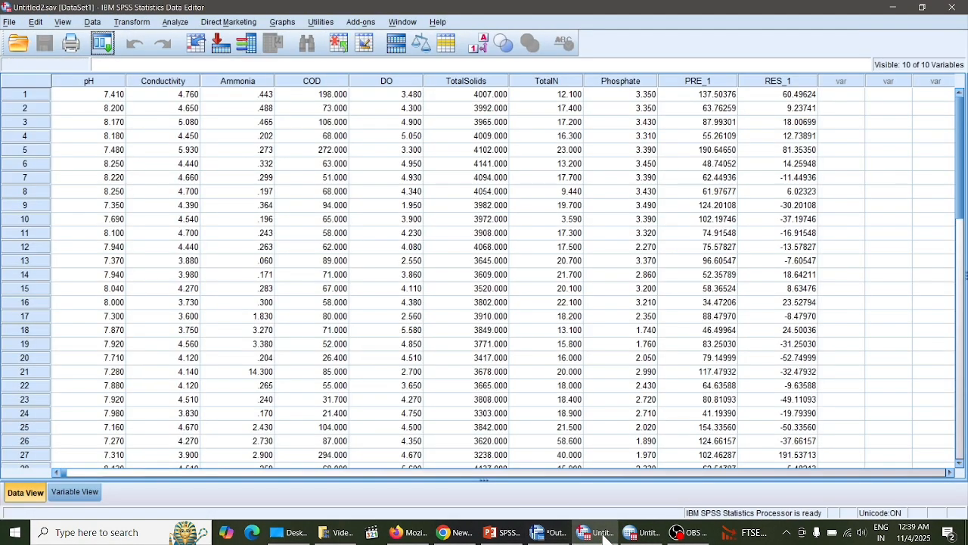
pyautogui.click(643, 533)
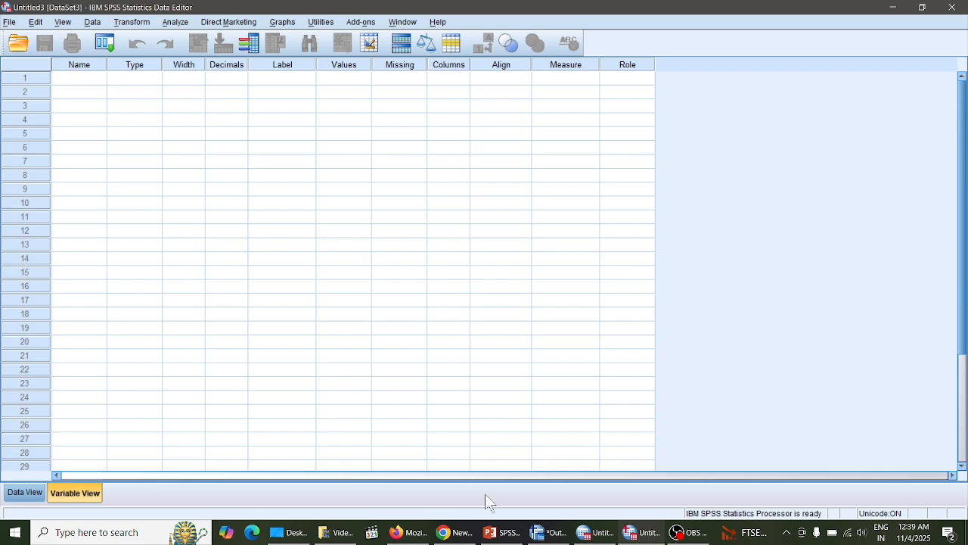
# Step: Switch to the SPSS.pptx presentation in PowerPoint and read the "Continued" and "Interface basics" slides on data entry and Data View
pyautogui.click(503, 534)
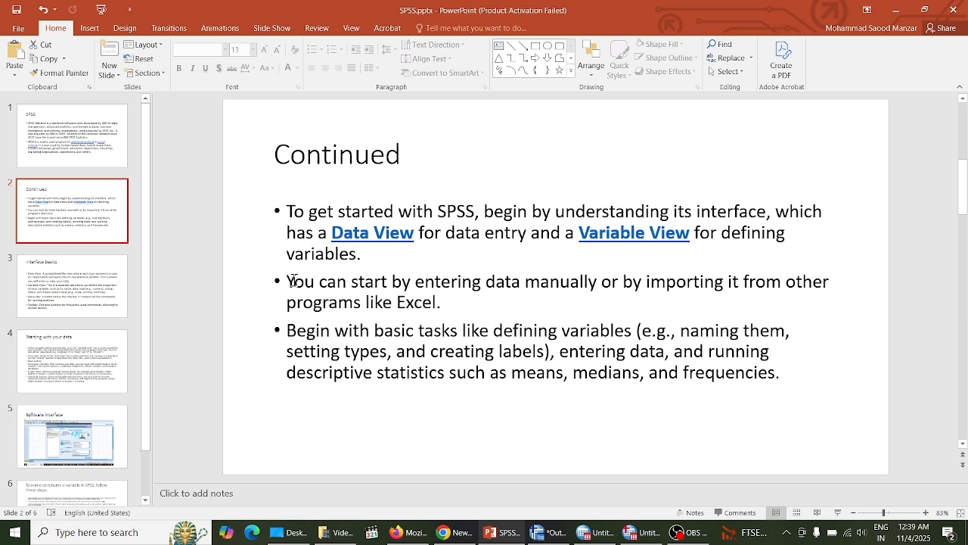
pyautogui.moveTo(289, 282); pyautogui.dragTo(453, 299)
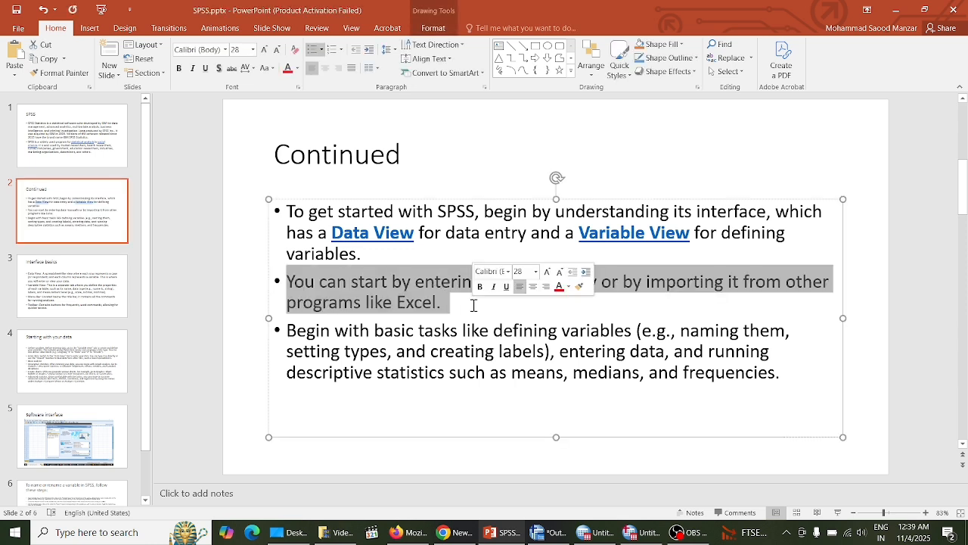
pyautogui.click(444, 350)
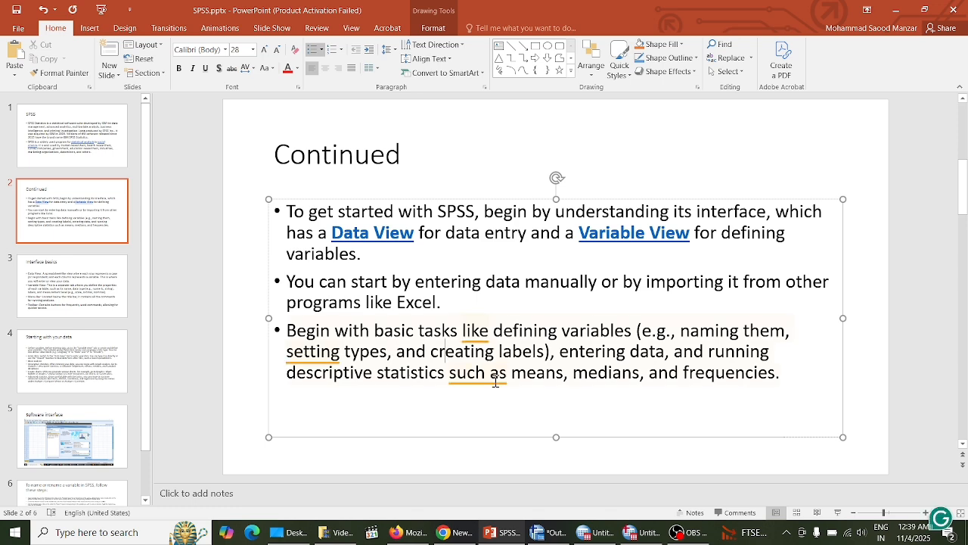
pyautogui.moveTo(492, 378)
pyautogui.click(102, 286)
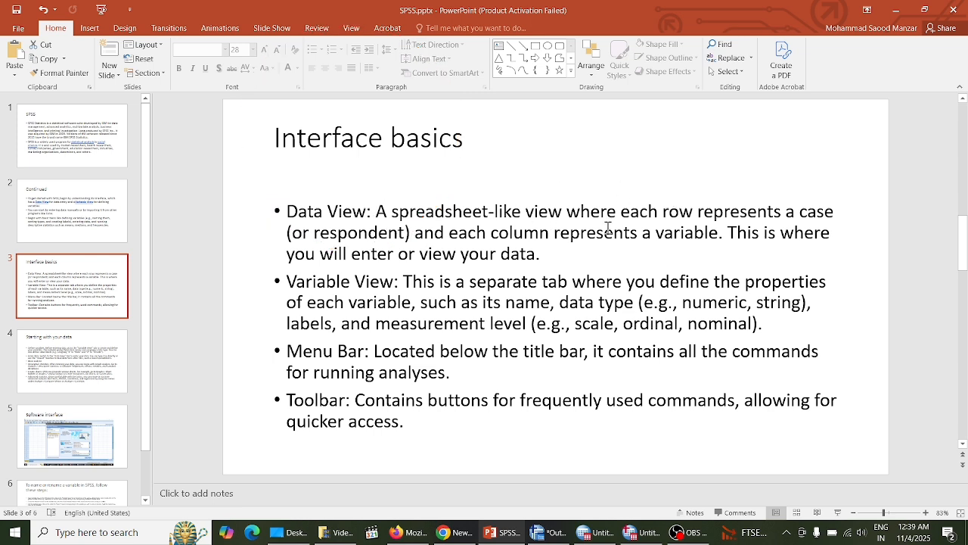
pyautogui.click(724, 235)
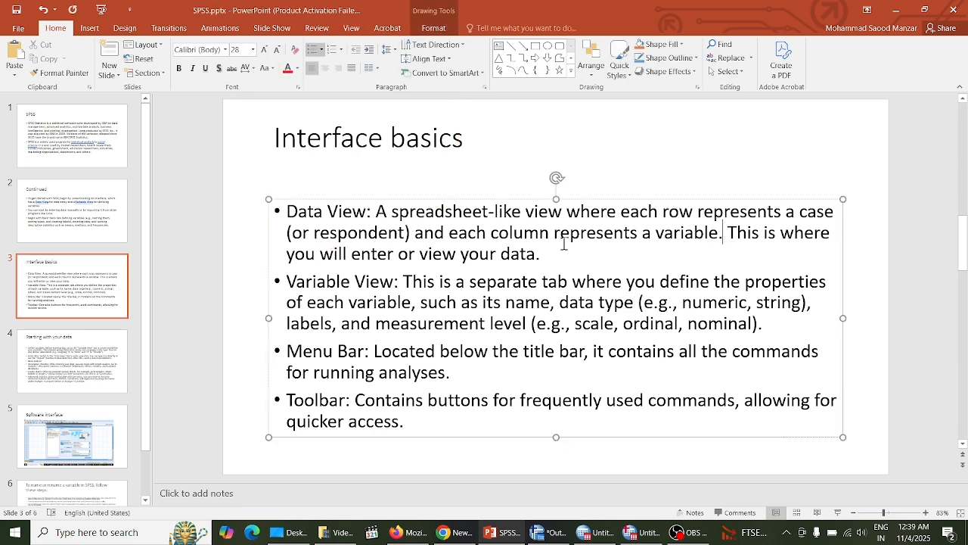
pyautogui.moveTo(286, 254); pyautogui.dragTo(550, 253)
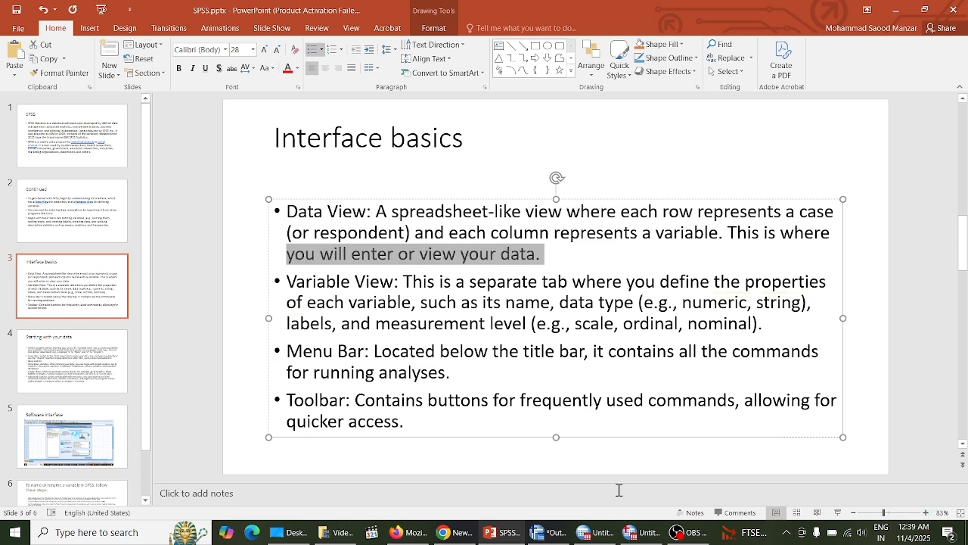
# Step: Switch back to the Untitled3 dataset in SPSS and try to name the first variable 1
pyautogui.click(643, 532)
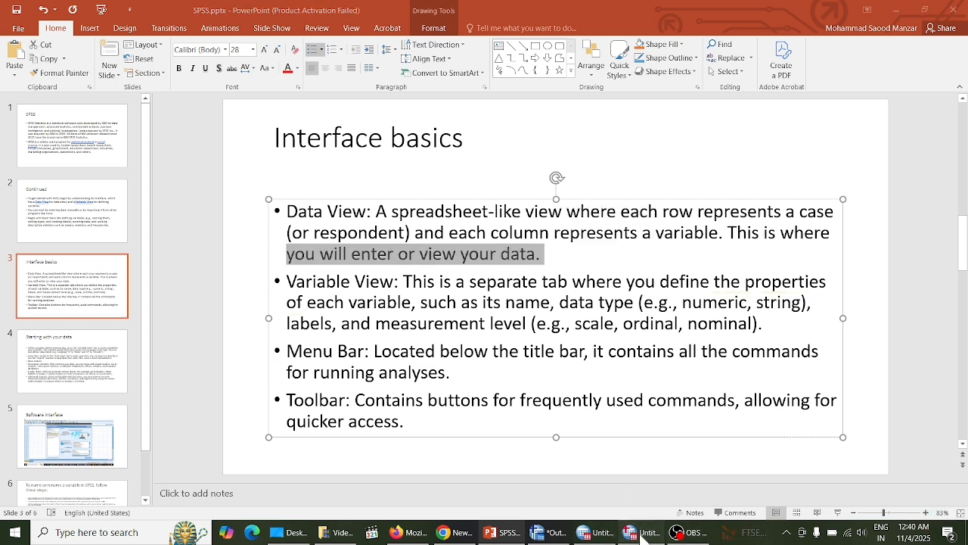
pyautogui.click(76, 85)
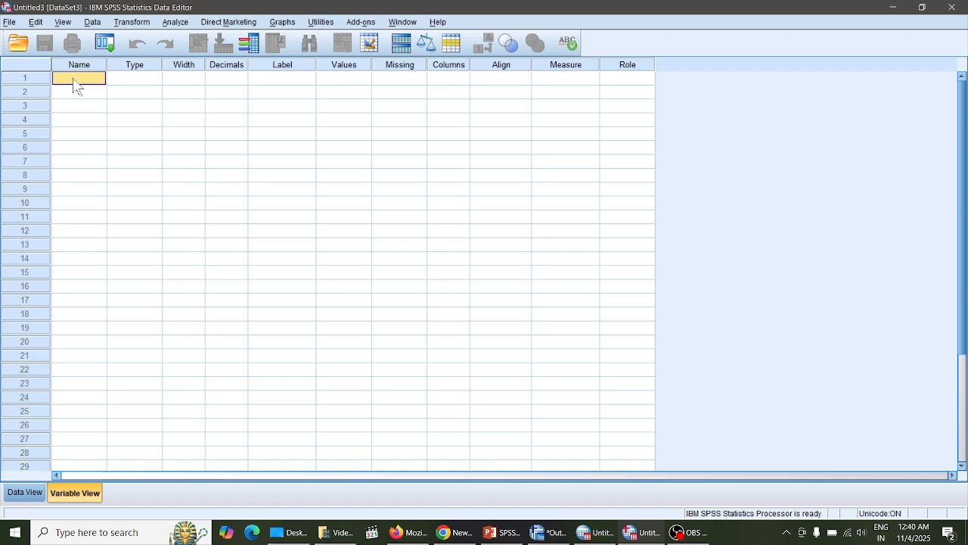
pyautogui.write('1')
pyautogui.press('Return')
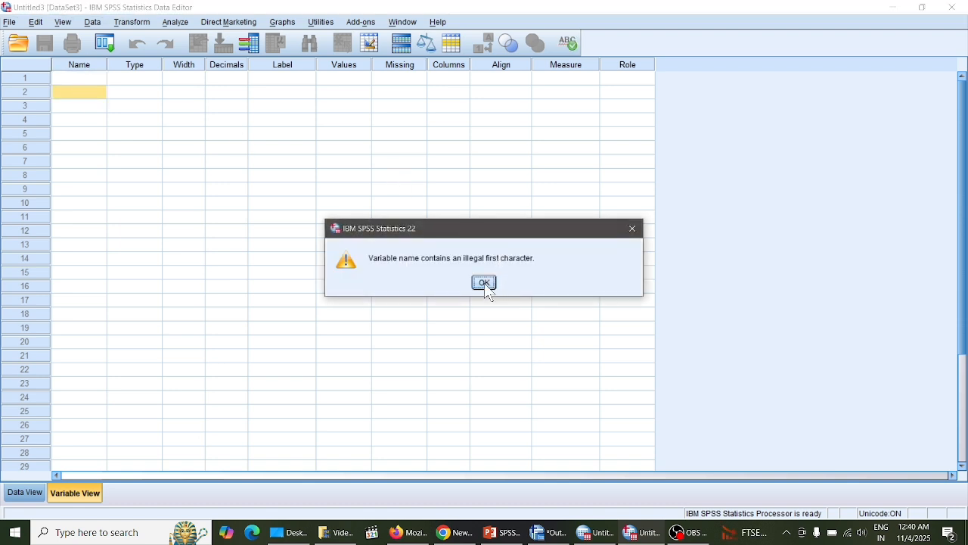
pyautogui.click(484, 283)
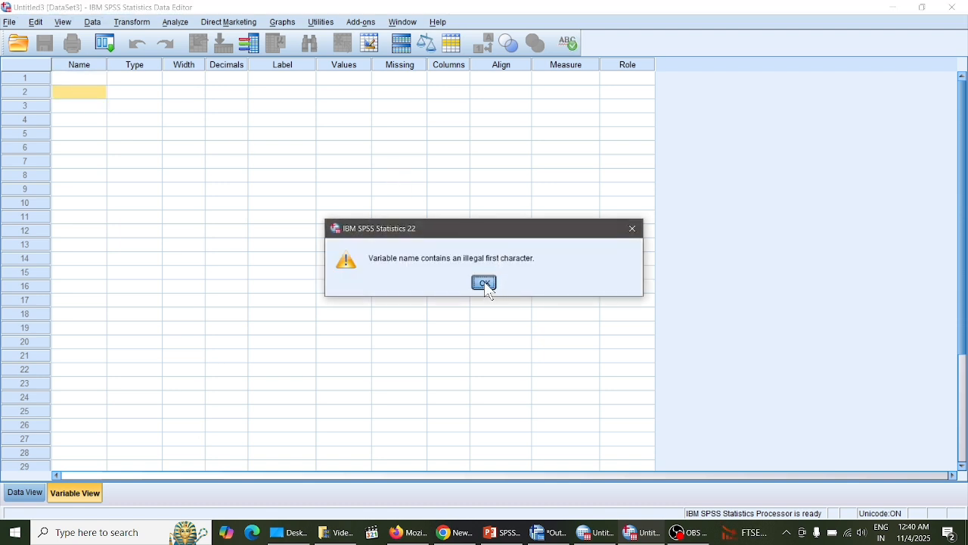
# Step: In Data View, enter the values 1, 2, 3 and 4 in the first four rows of the first column
pyautogui.click(23, 493)
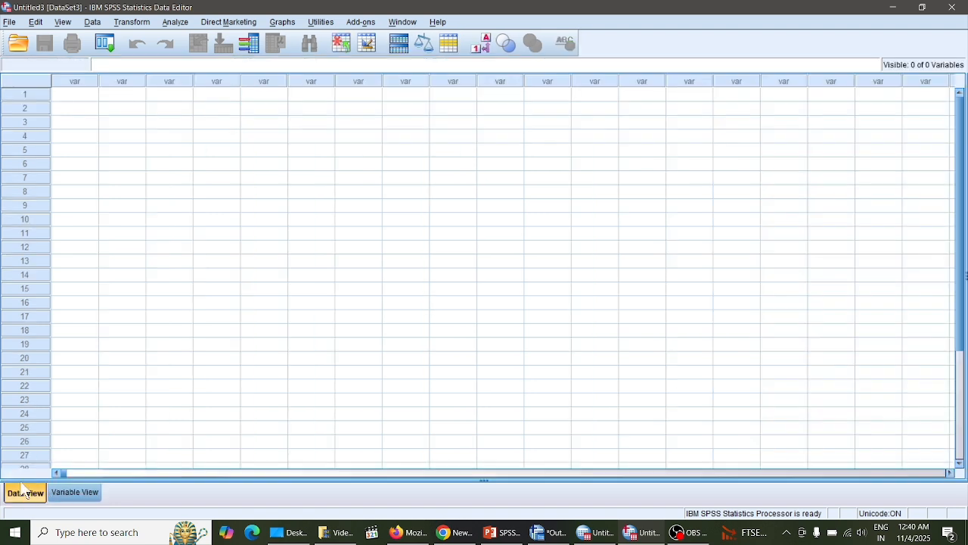
pyautogui.click(80, 109)
pyautogui.click(82, 93)
pyautogui.write('1')
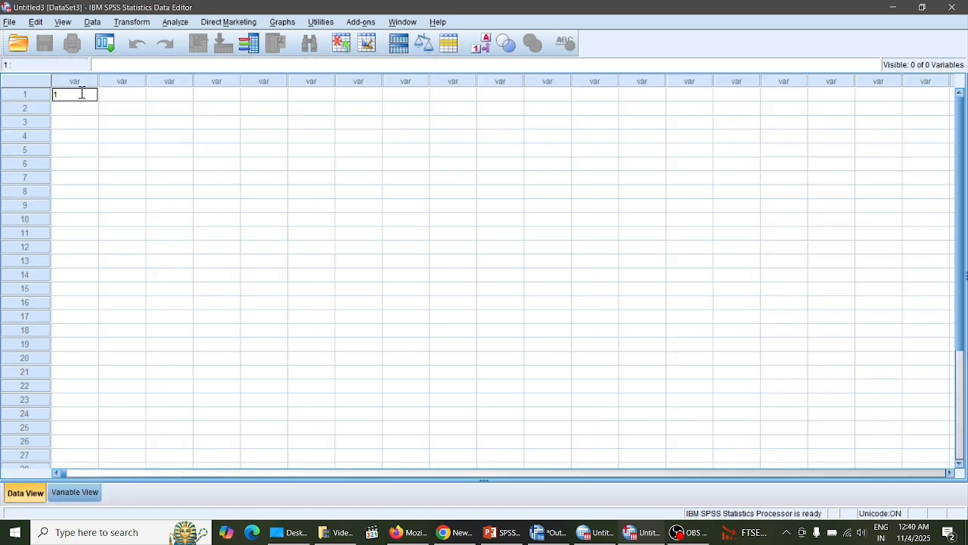
pyautogui.click(82, 109)
pyautogui.write('2')
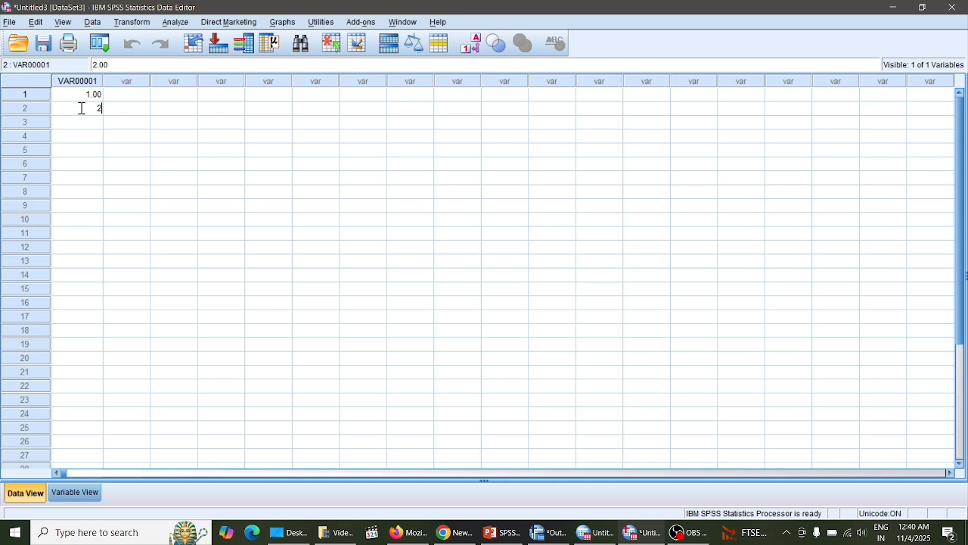
pyautogui.click(92, 123)
pyautogui.write('3')
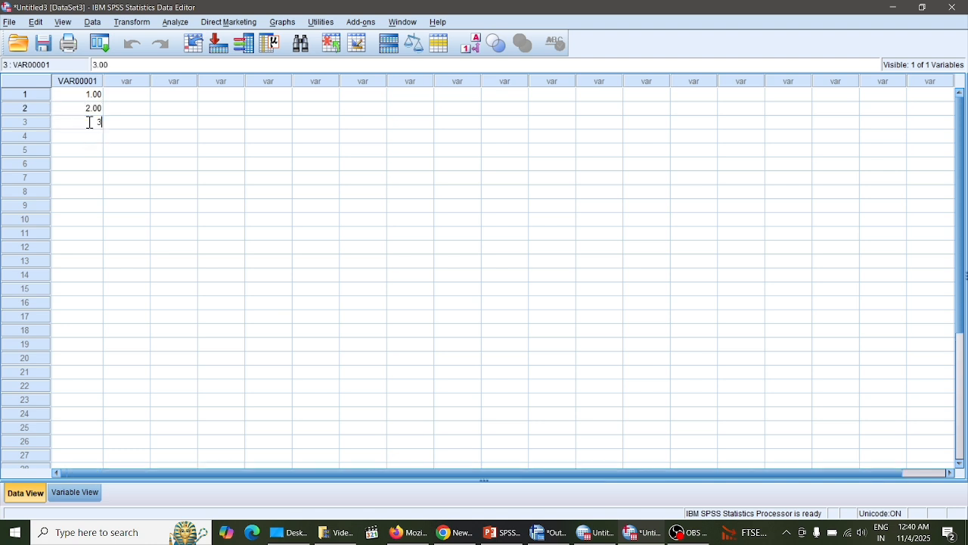
pyautogui.click(89, 137)
pyautogui.write('4')
pyautogui.click(107, 163)
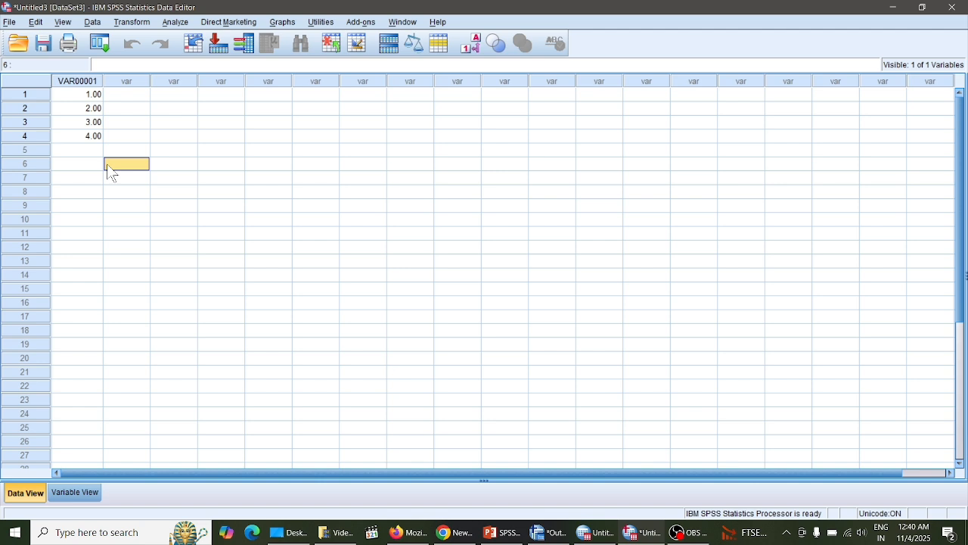
# Step: Enter 5, 6, 7 and 8 in rows 1 to 4 of the second column, and select the third column's first cell
pyautogui.click(123, 94)
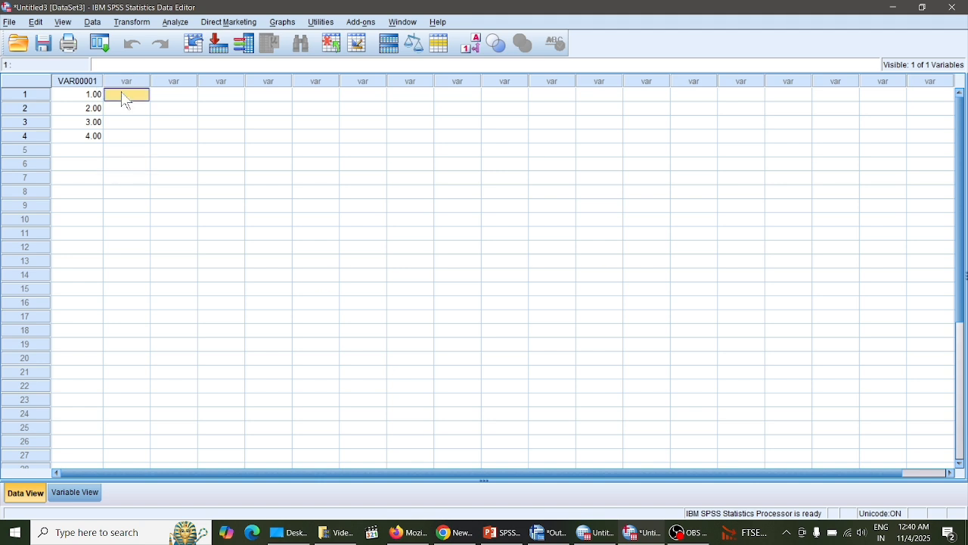
pyautogui.write('5')
pyautogui.click(126, 105)
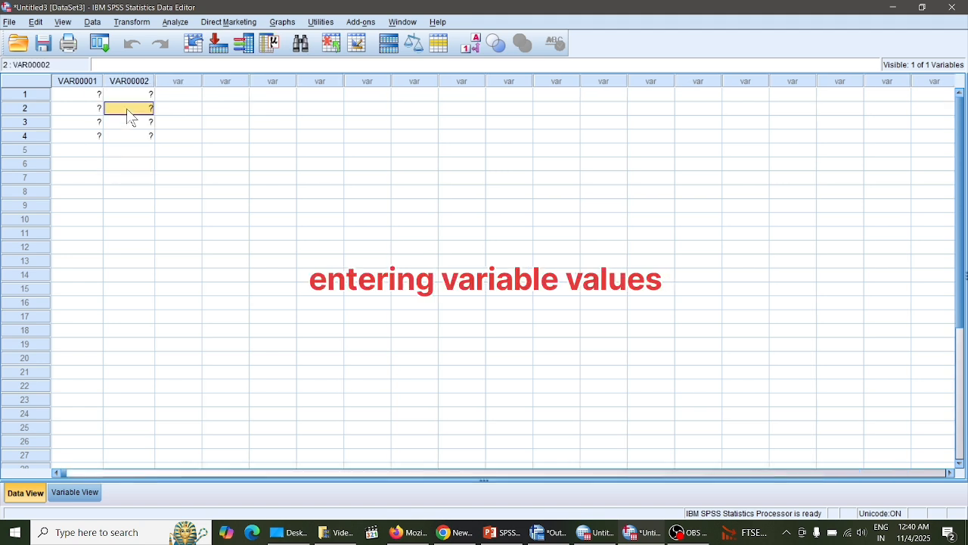
pyautogui.write('6')
pyautogui.click(131, 124)
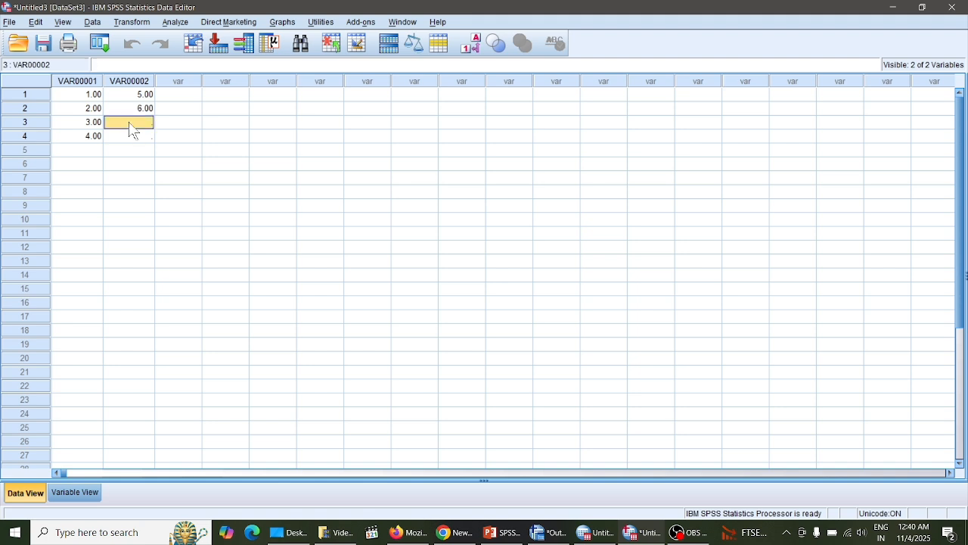
pyautogui.write('7')
pyautogui.click(137, 138)
pyautogui.write('8')
pyautogui.click(128, 192)
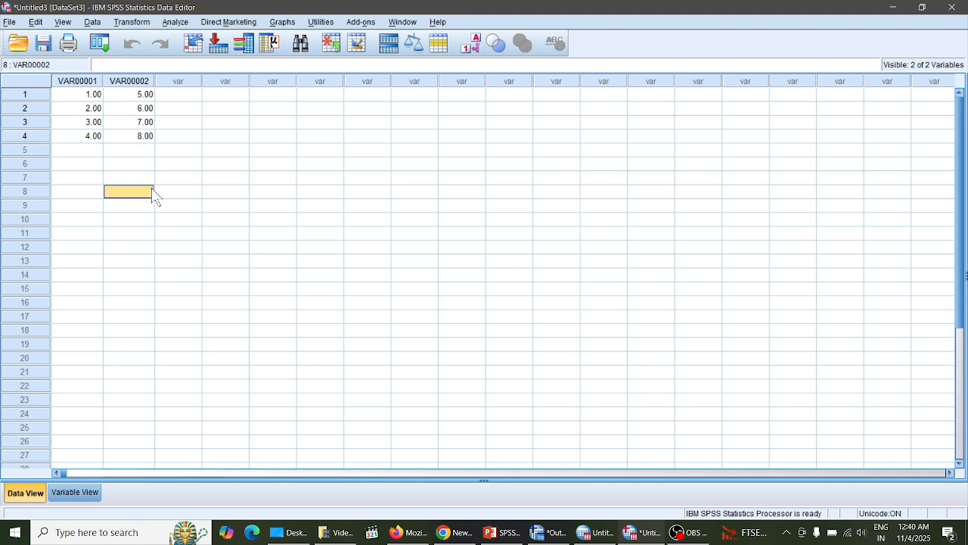
pyautogui.click(176, 96)
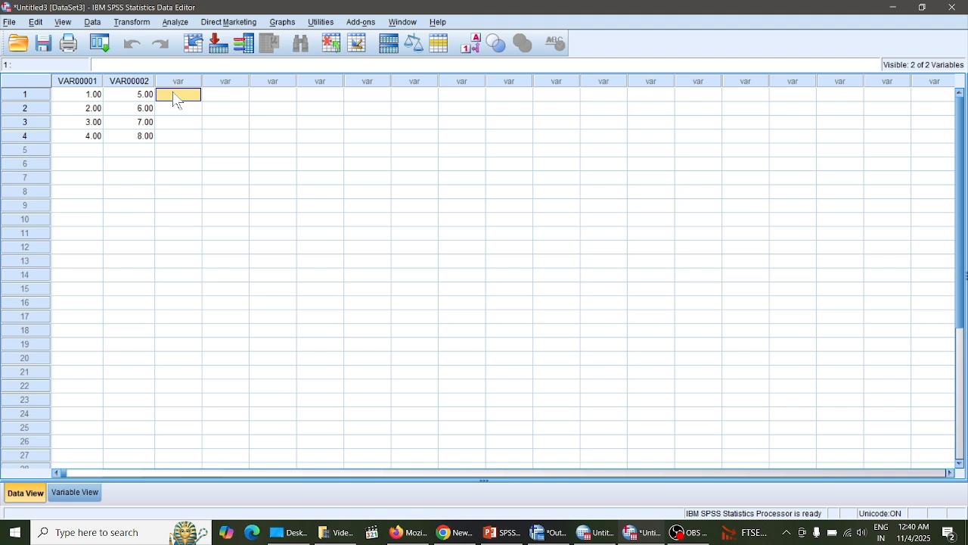
pyautogui.click(692, 532)
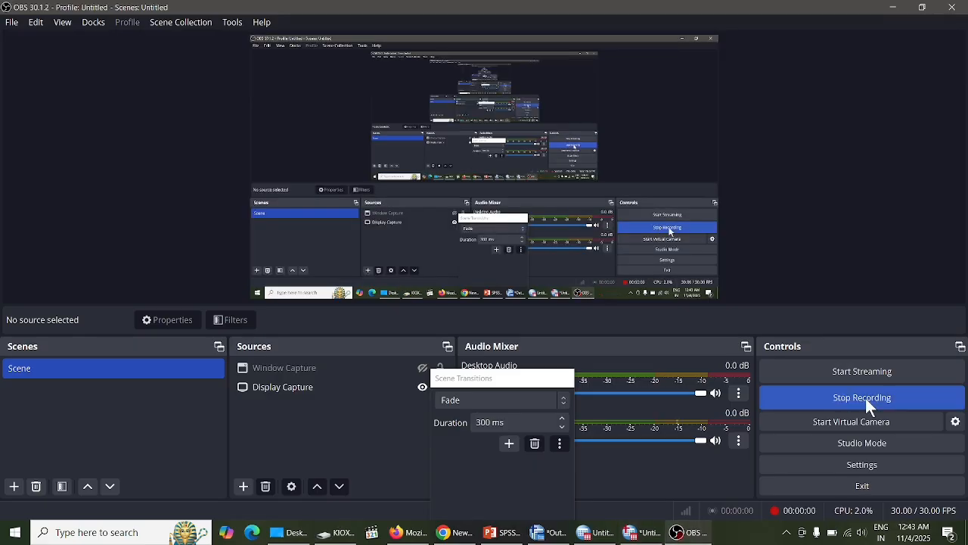
pyautogui.click(865, 398)
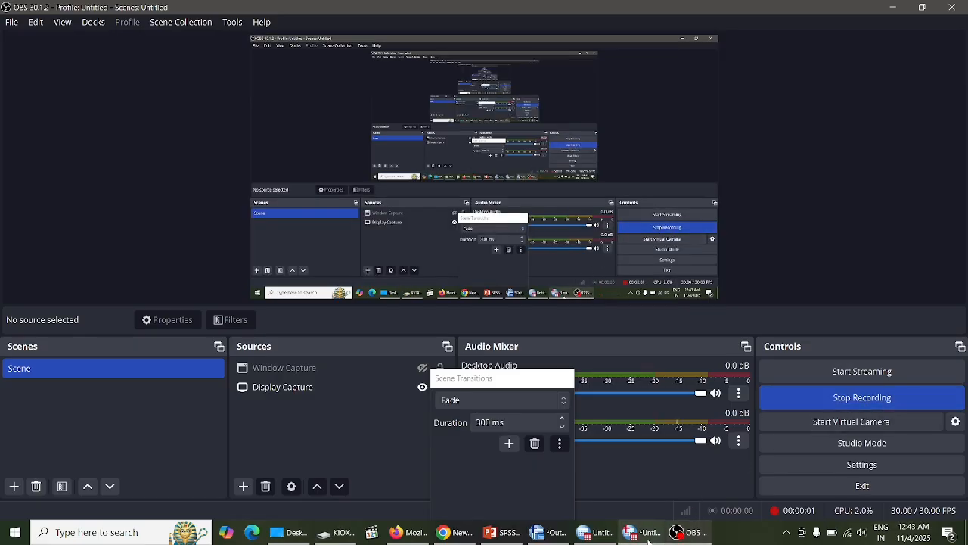
pyautogui.click(645, 534)
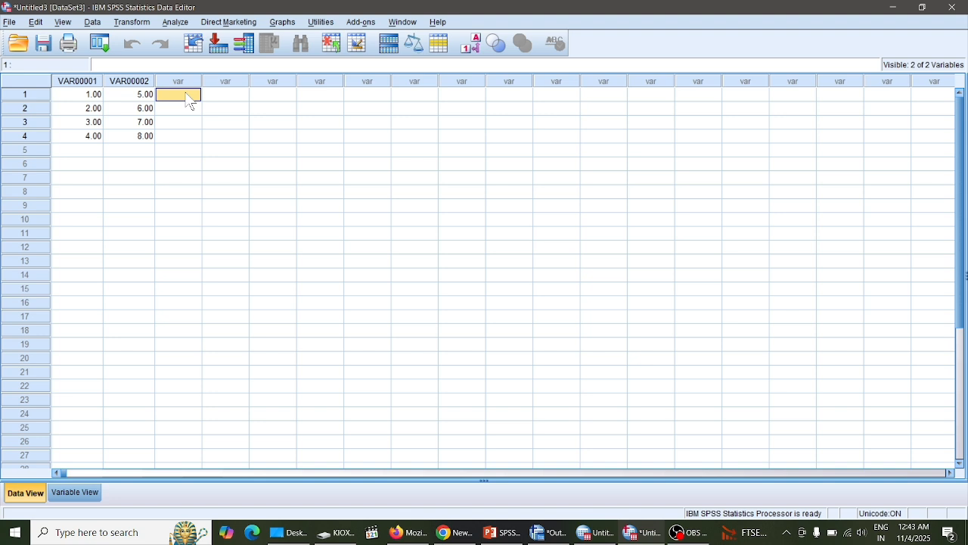
# Step: Enter the values 6, 8, 9 and 10 in the first four rows of the third column
pyautogui.write('6')
pyautogui.press('Return')
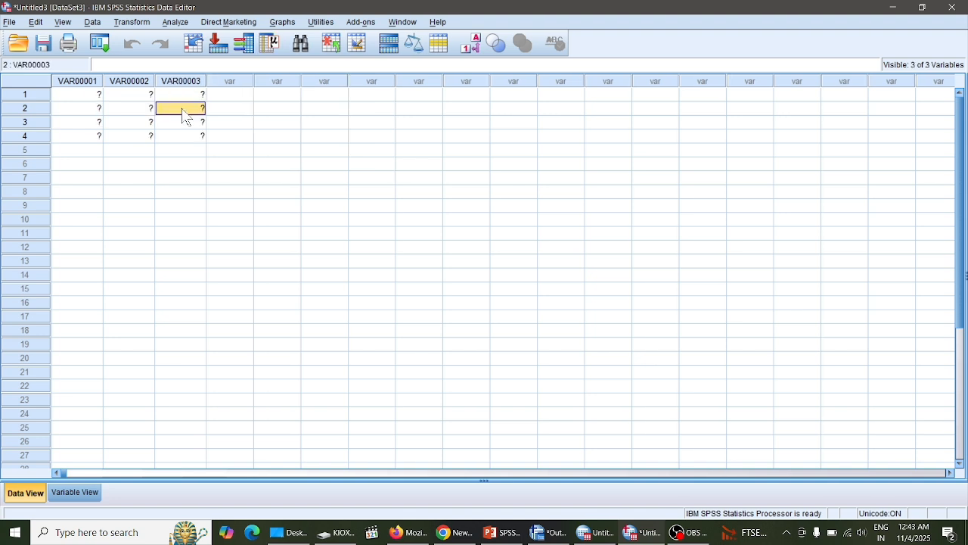
pyautogui.write('8')
pyautogui.press('Return')
pyautogui.write('9')
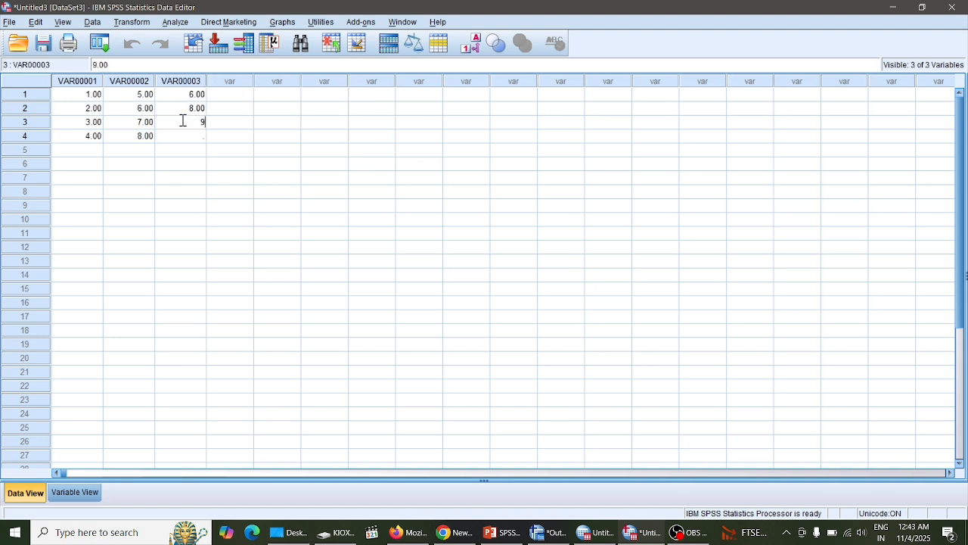
pyautogui.press('Return')
pyautogui.write('10')
pyautogui.click(190, 191)
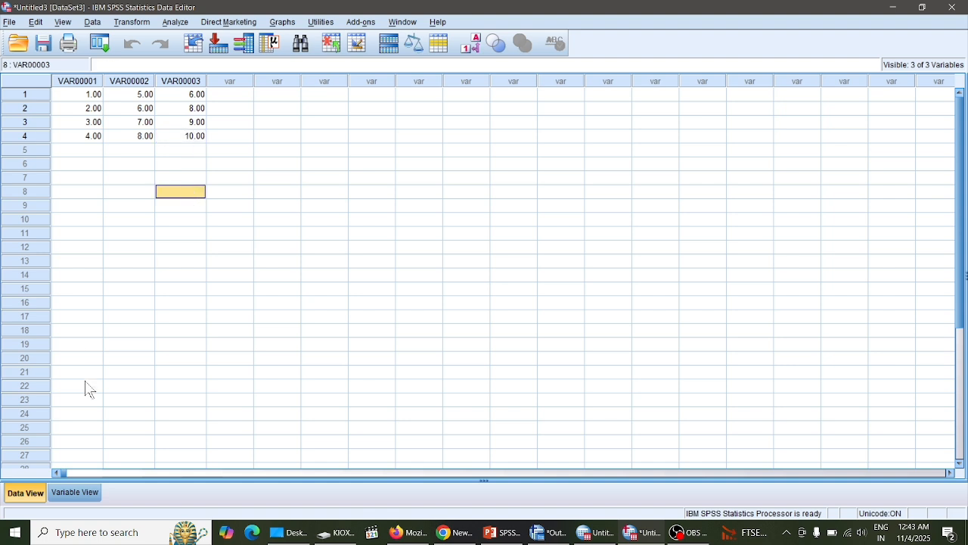
# Step: In Variable View, rename the first variable to Name
pyautogui.click(84, 492)
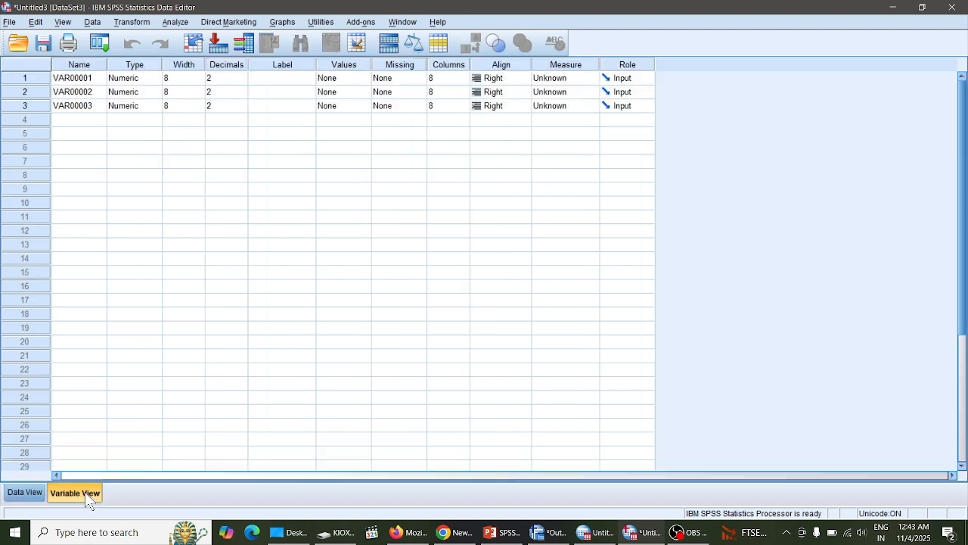
pyautogui.click(84, 78)
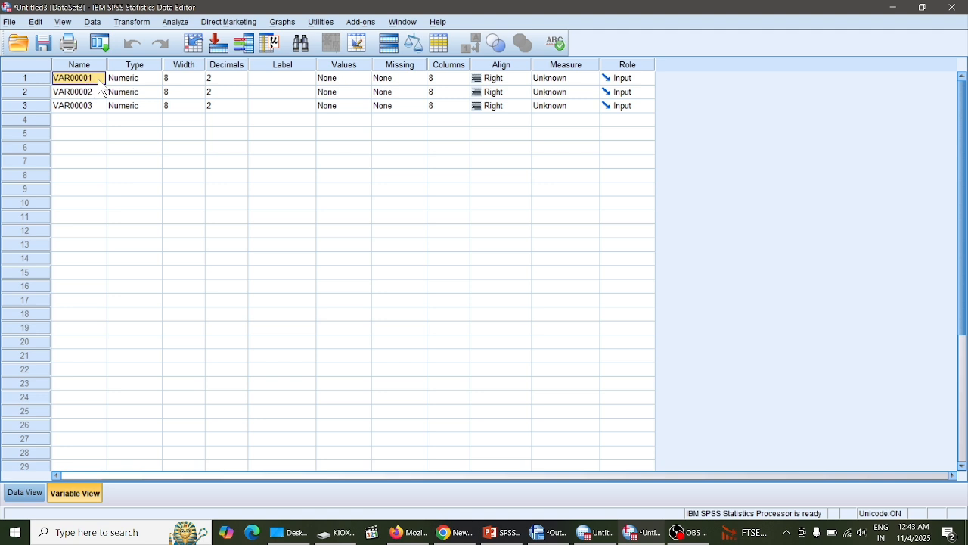
pyautogui.click(100, 78)
pyautogui.press('BackSpace')
pyautogui.press('BackSpace')
pyautogui.press('BackSpace')
pyautogui.press('BackSpace')
pyautogui.press('BackSpace')
pyautogui.press('BackSpace')
pyautogui.press('BackSpace')
pyautogui.press('BackSpace')
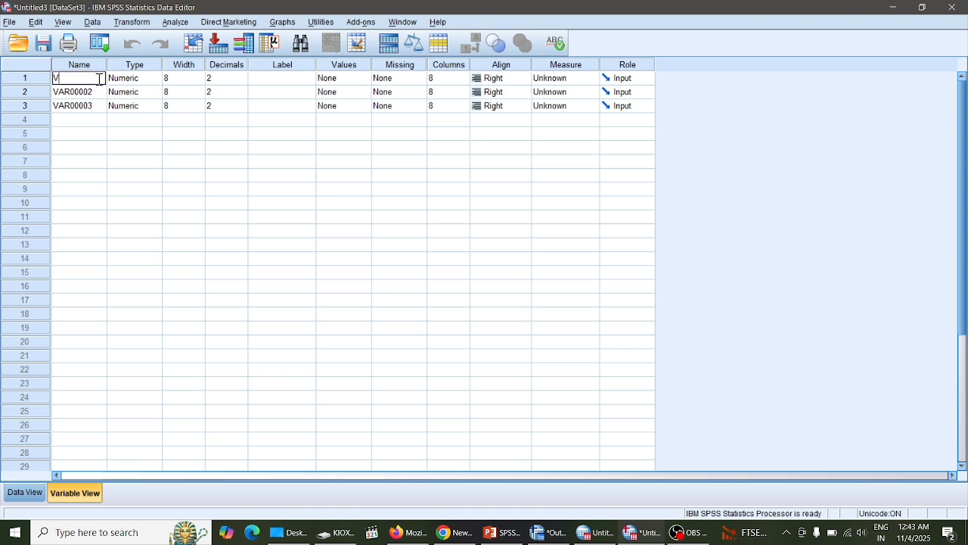
pyautogui.write('Name')
# Step: Rename the second variable to Age
pyautogui.click(103, 92)
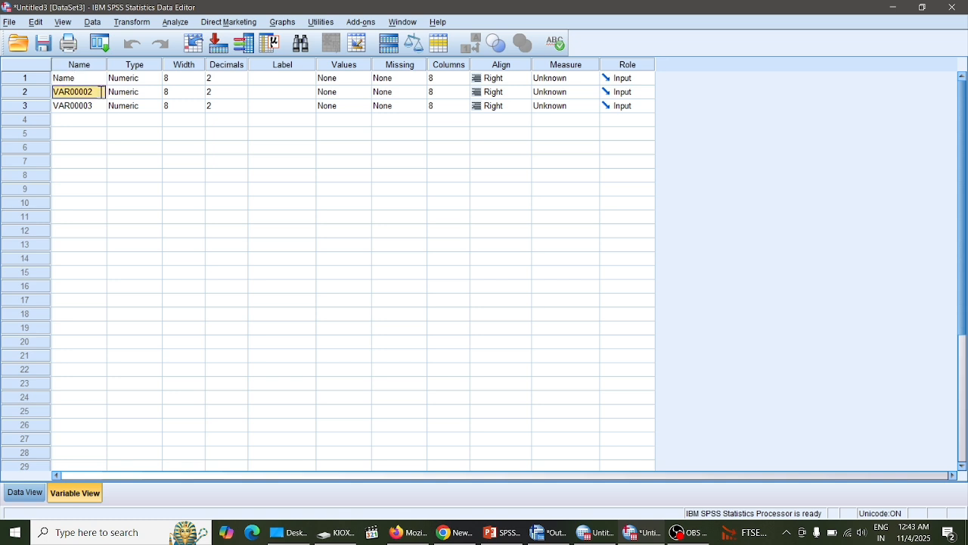
pyautogui.click(103, 92)
pyautogui.press('BackSpace')
pyautogui.press('BackSpace')
pyautogui.press('BackSpace')
pyautogui.press('BackSpace')
pyautogui.press('BackSpace')
pyautogui.press('BackSpace')
pyautogui.press('BackSpace')
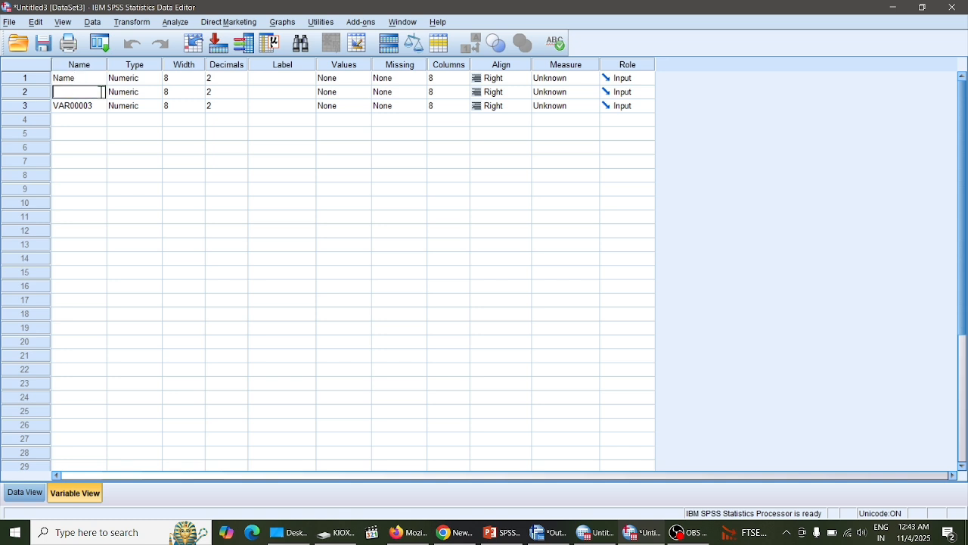
pyautogui.write('Age')
# Step: Rename the third variable to Height
pyautogui.click(100, 107)
pyautogui.doubleClick(99, 106)
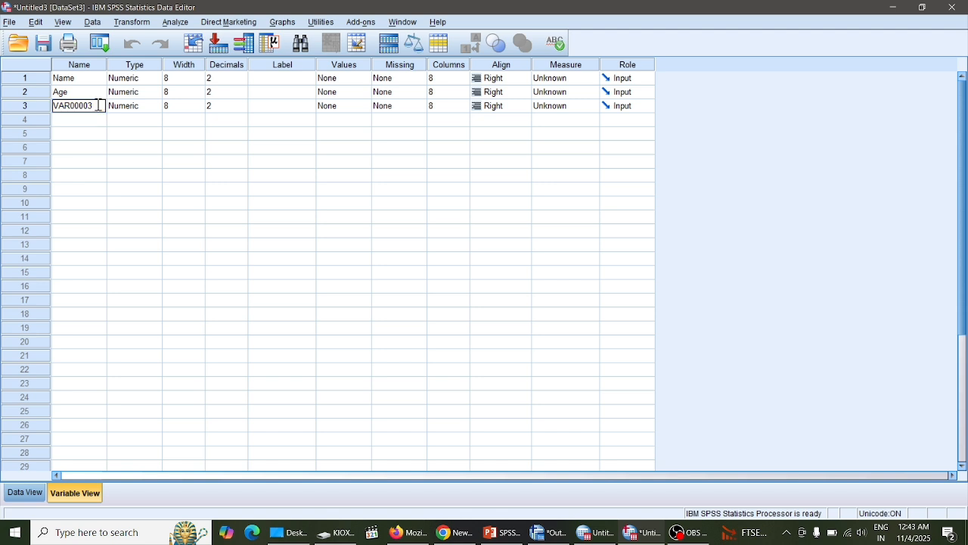
pyautogui.write('Height')
pyautogui.click(101, 148)
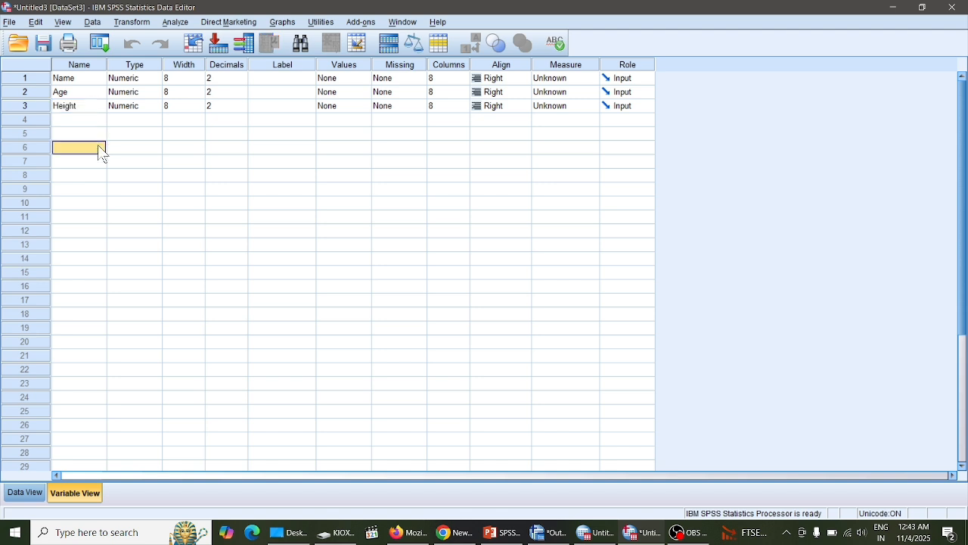
# Step: Review the Name variable's type options, including Comma, Dot and Numeric, without applying changes, and check its width and decimals settings
pyautogui.click(89, 78)
pyautogui.click(142, 80)
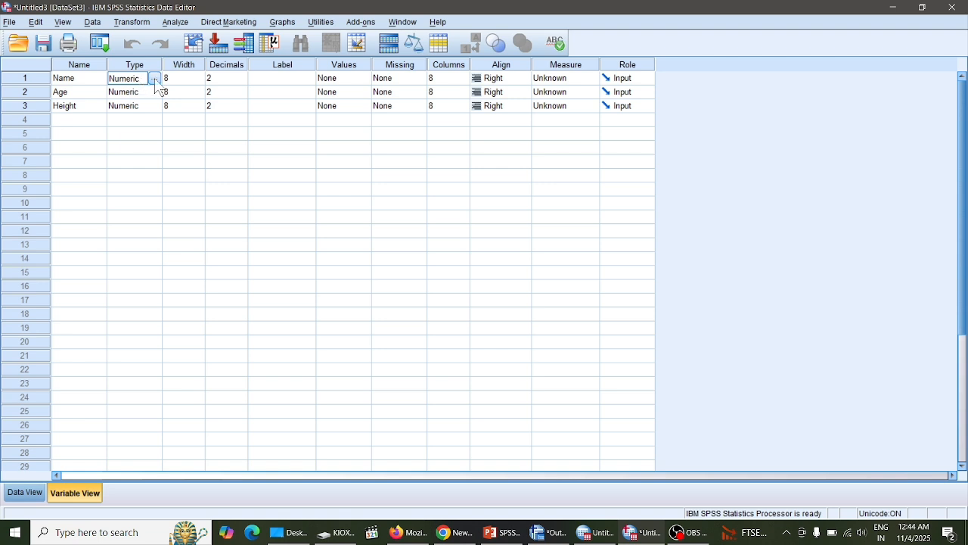
pyautogui.click(156, 78)
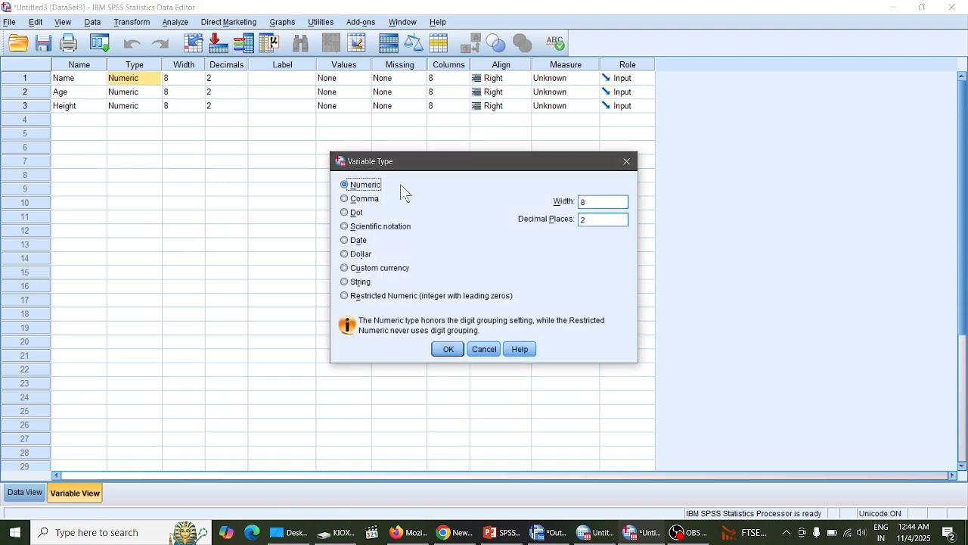
pyautogui.click(350, 199)
pyautogui.click(346, 212)
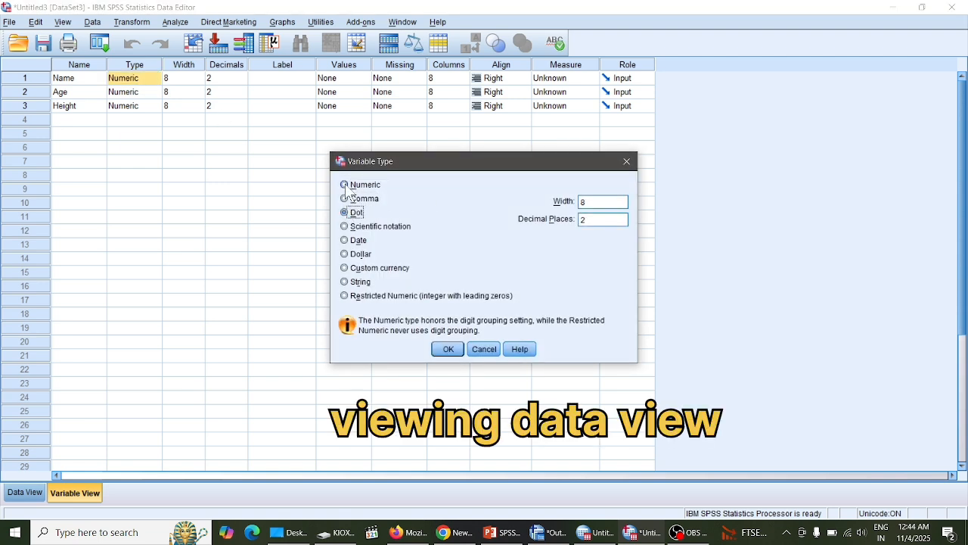
pyautogui.click(346, 185)
pyautogui.click(591, 200)
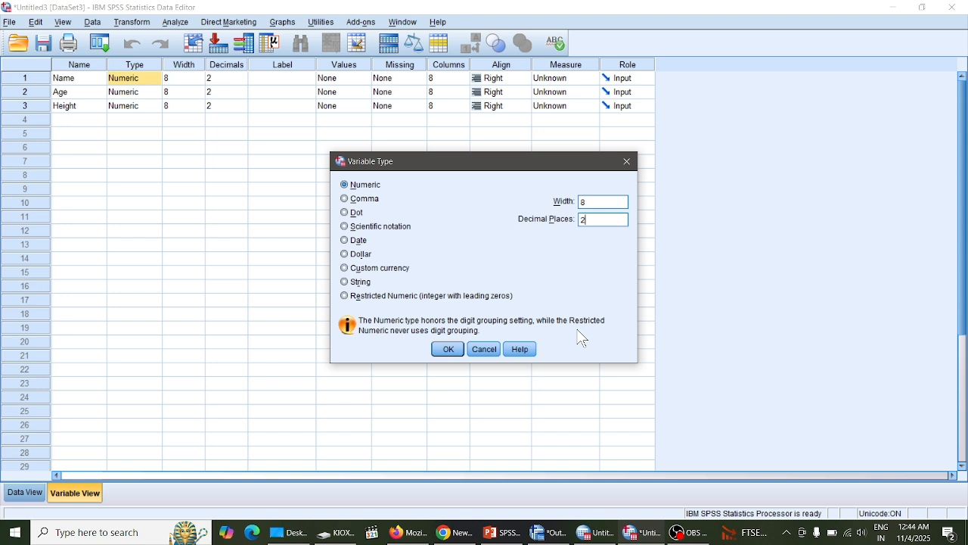
pyautogui.click(491, 352)
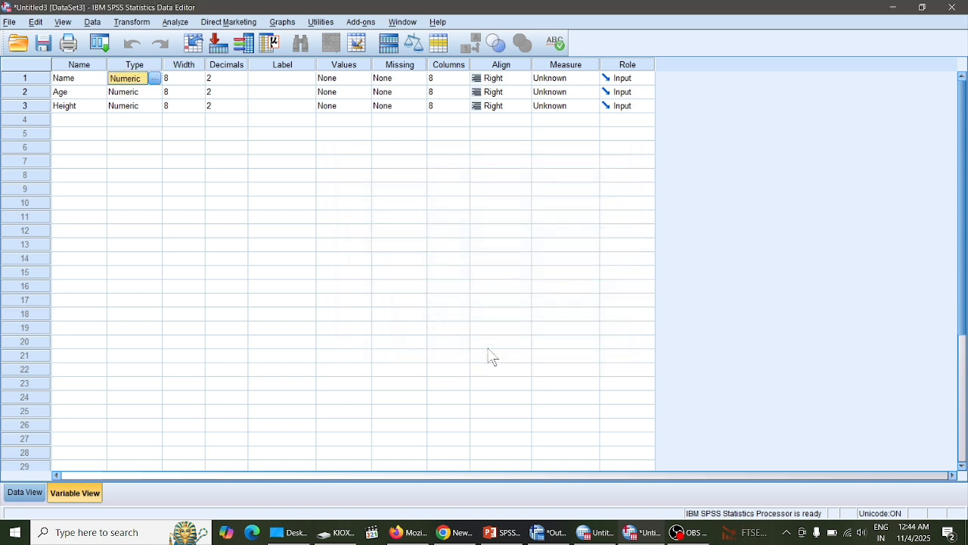
pyautogui.click(189, 79)
pyautogui.click(225, 78)
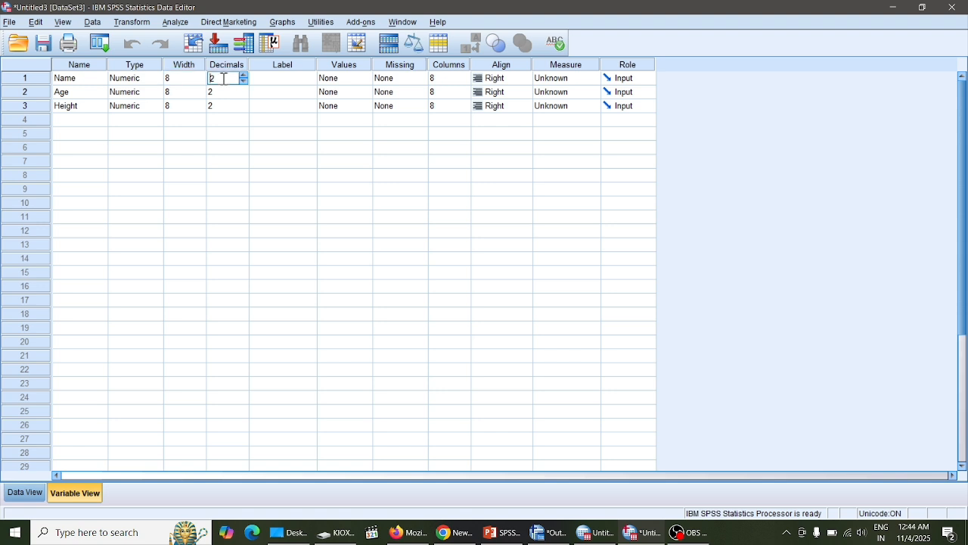
# Step: Give the Height variable the label Inches
pyautogui.click(289, 83)
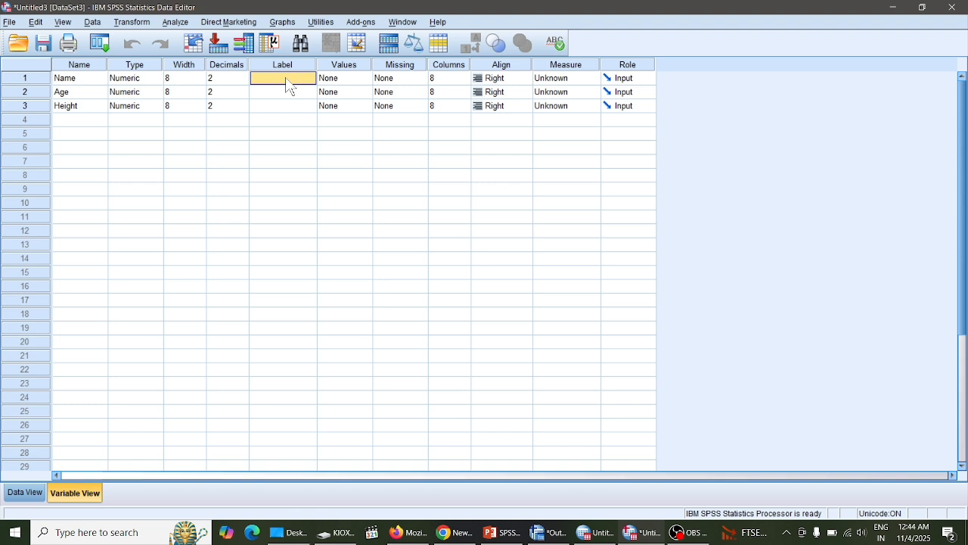
pyautogui.click(286, 93)
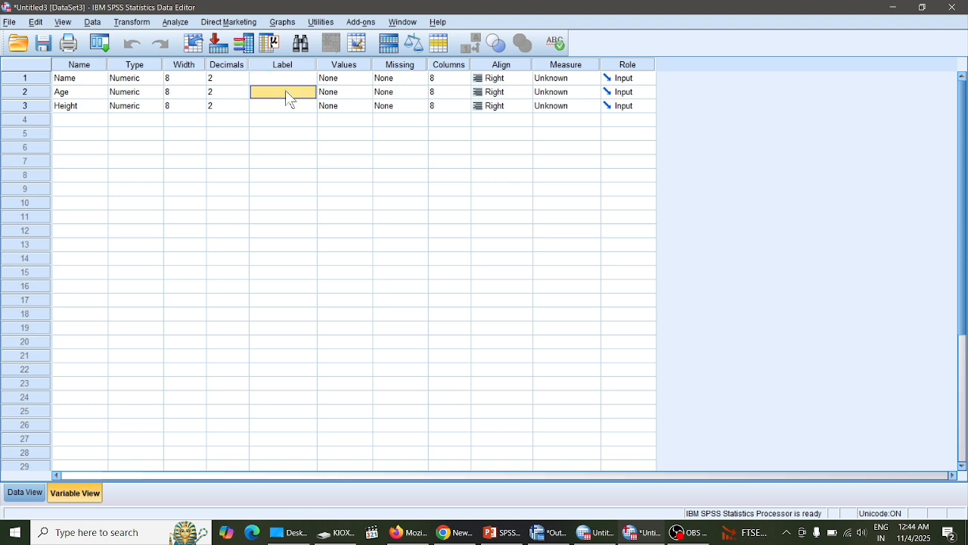
pyautogui.click(290, 109)
pyautogui.click(287, 104)
pyautogui.click(302, 149)
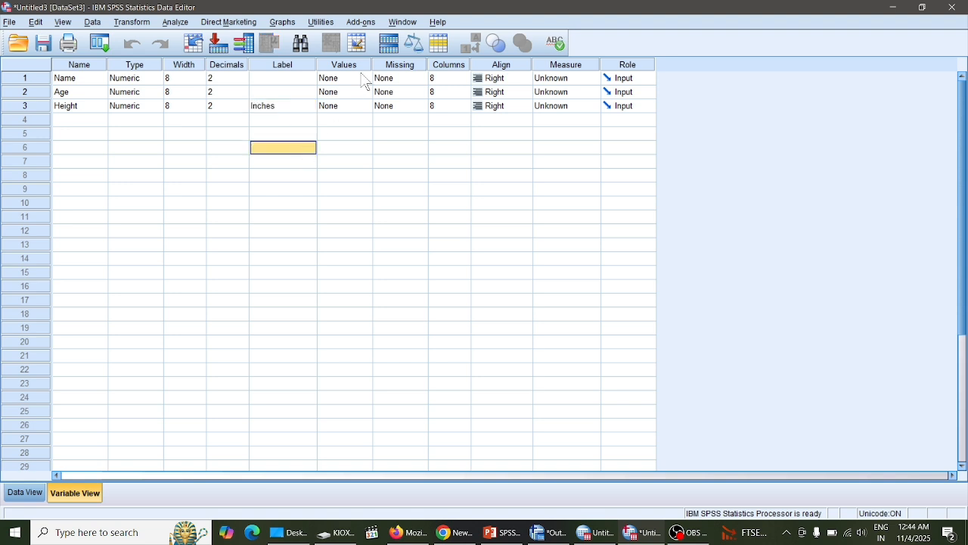
# Step: Examine the Name variable's value labels dialog without defining any, and its missing values, column width and alignment settings
pyautogui.click(369, 79)
pyautogui.click(367, 78)
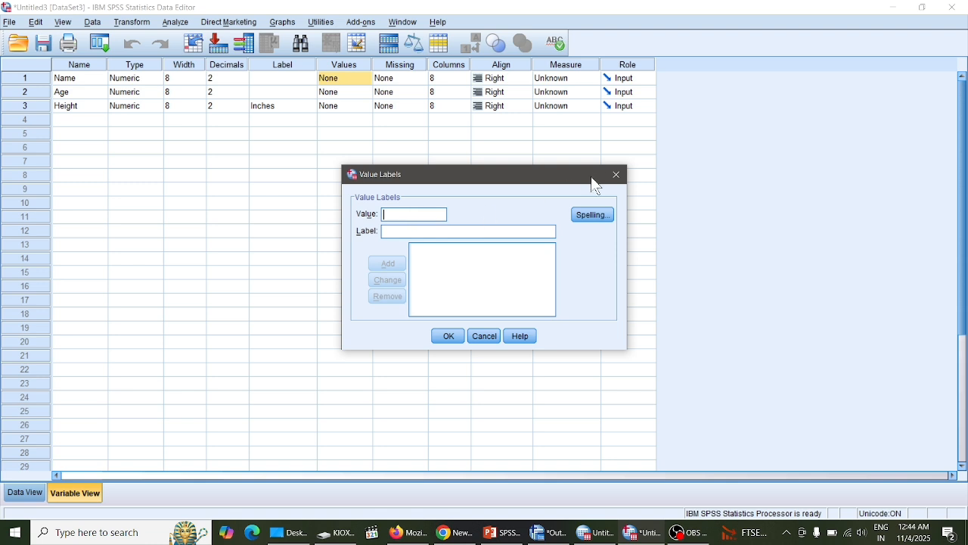
pyautogui.click(618, 175)
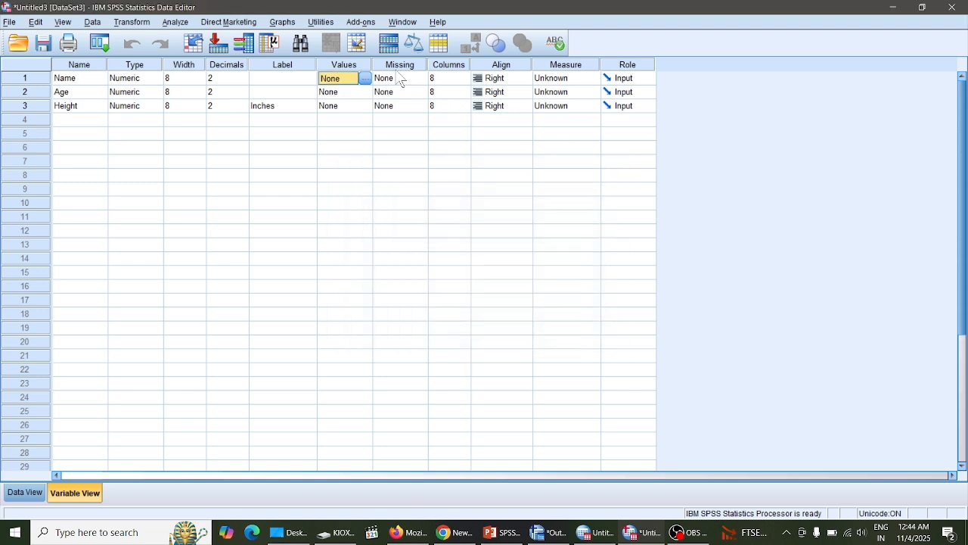
pyautogui.click(400, 78)
pyautogui.click(453, 79)
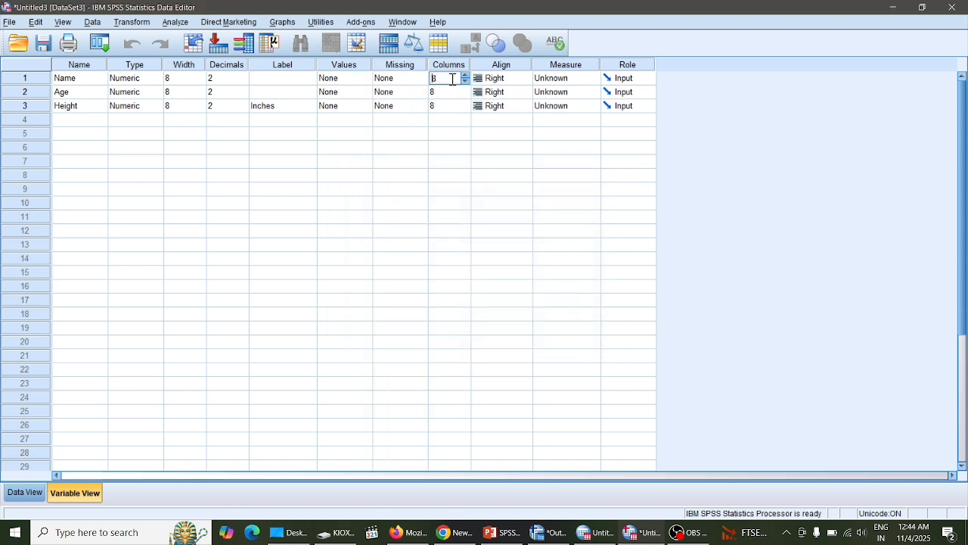
pyautogui.click(498, 80)
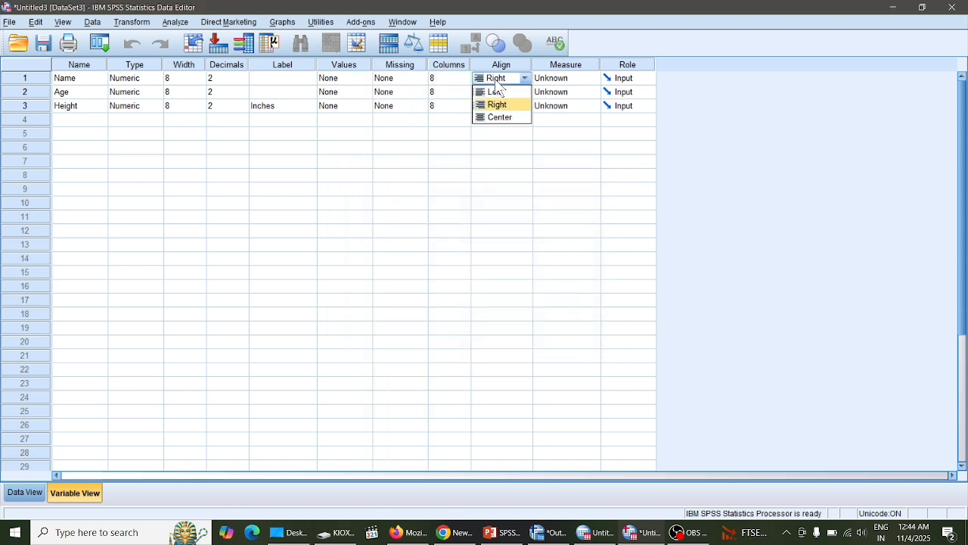
# Step: Set the Name variable's measurement level to Scale and review the Ordinal and Nominal alternatives
pyautogui.click(551, 80)
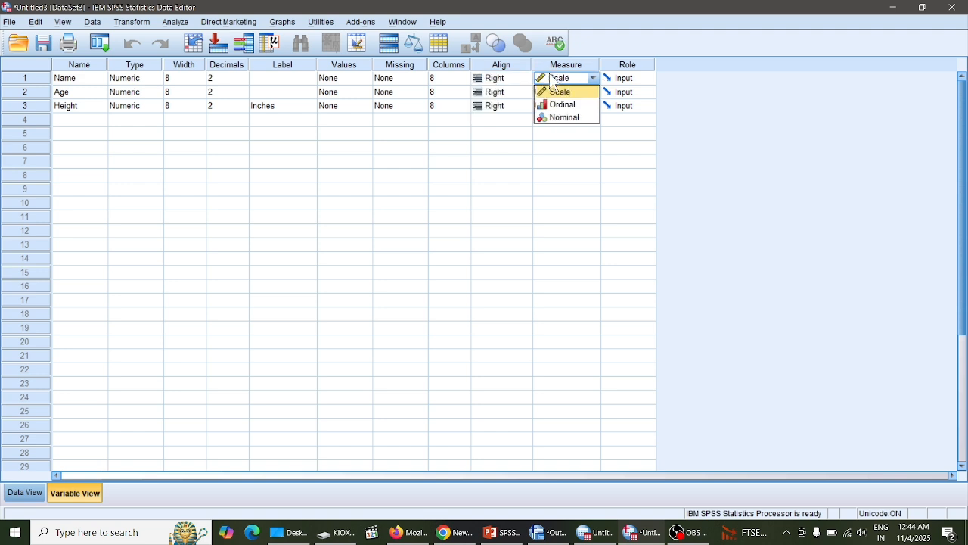
pyautogui.click(590, 76)
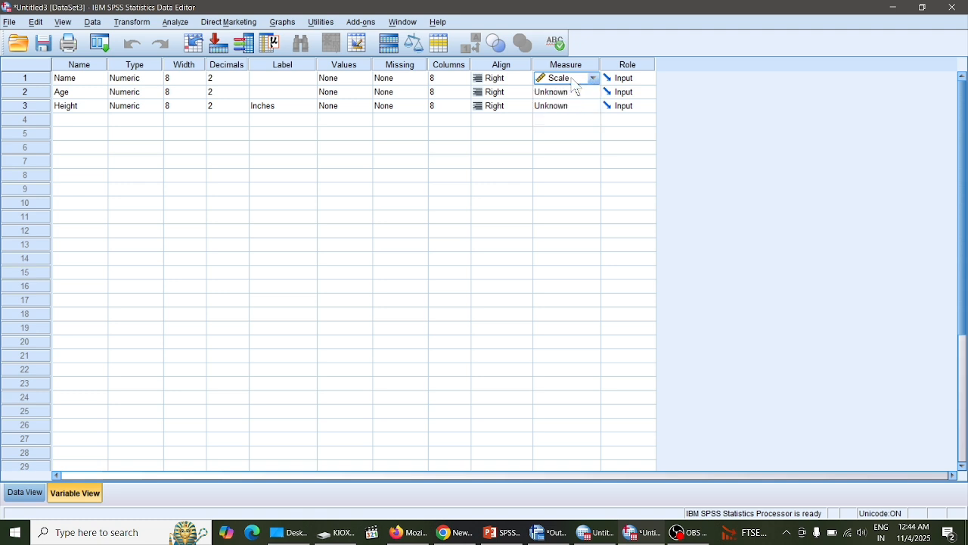
pyautogui.click(572, 79)
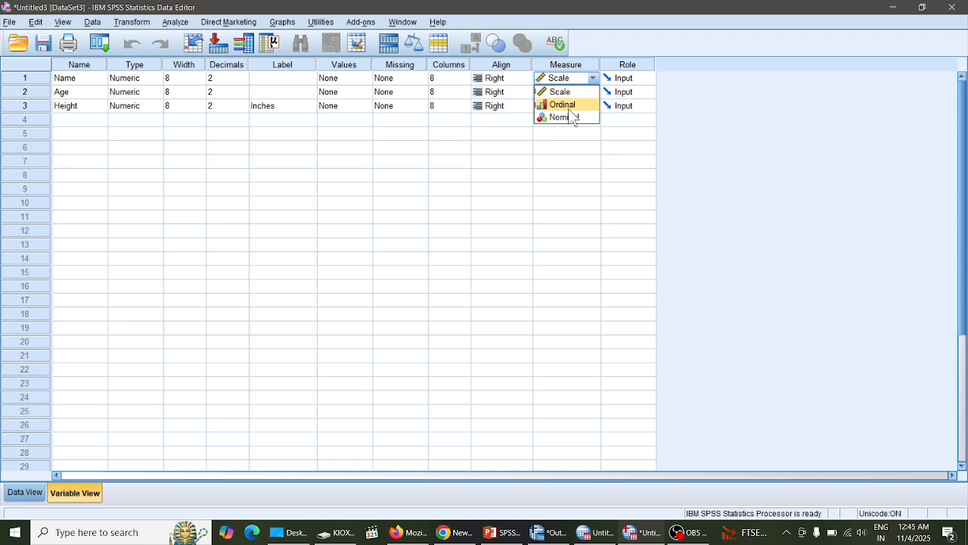
pyautogui.click(698, 187)
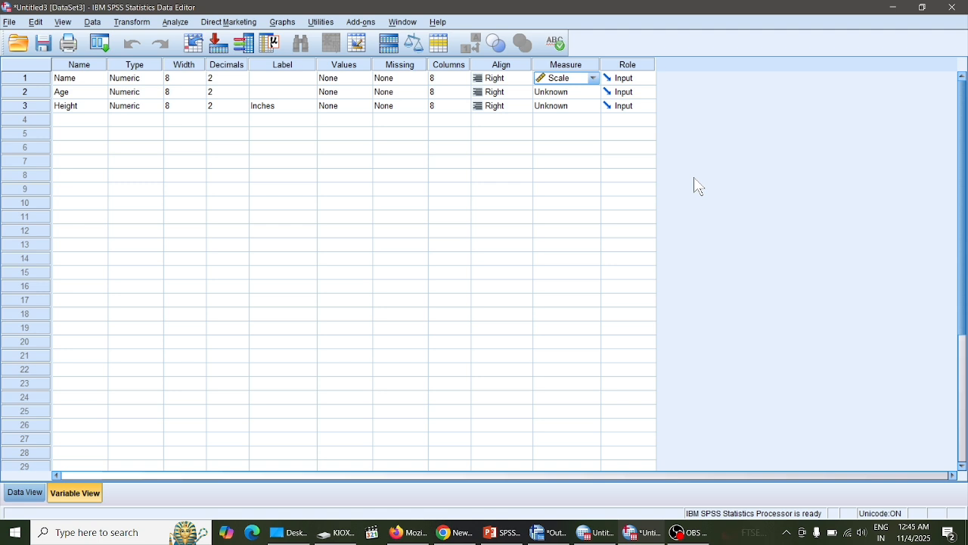
pyautogui.click(678, 534)
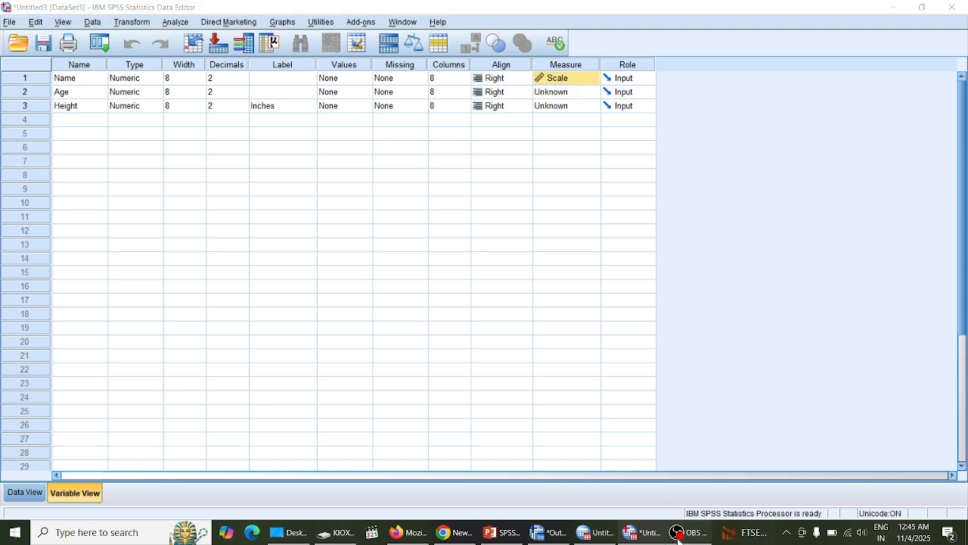